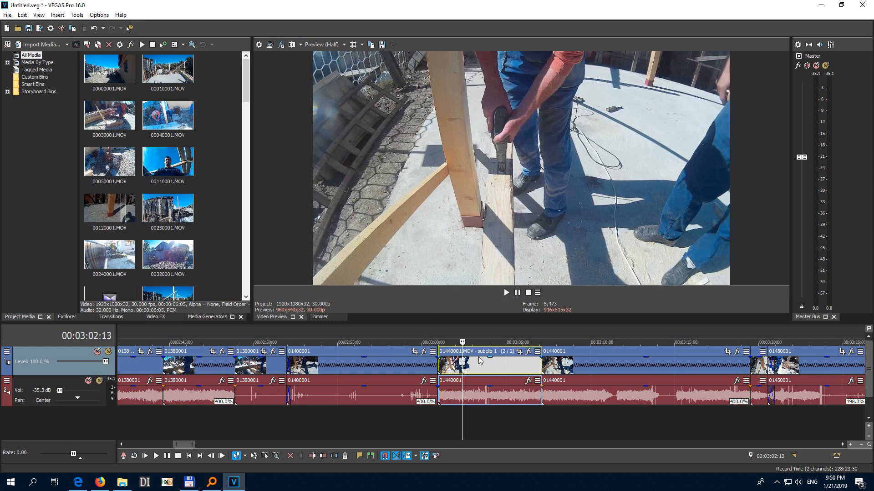
Add the VEGAS Video Stabilization media effect to the selected 01440001.MOV subclip and run the stabilization.
right_click(482, 362)
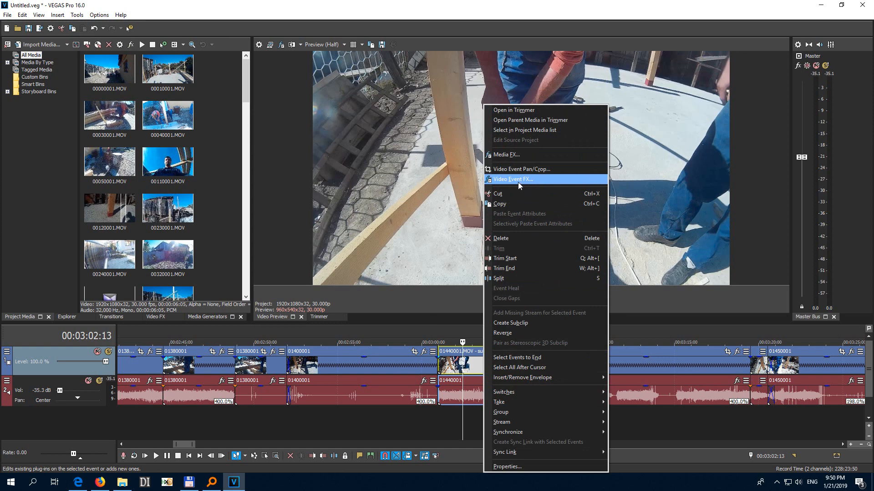
left_click(519, 155)
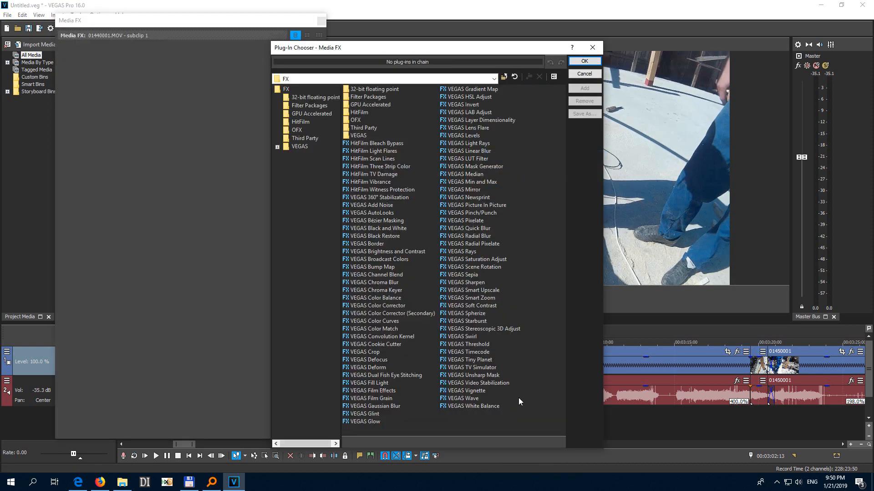
left_click(480, 383)
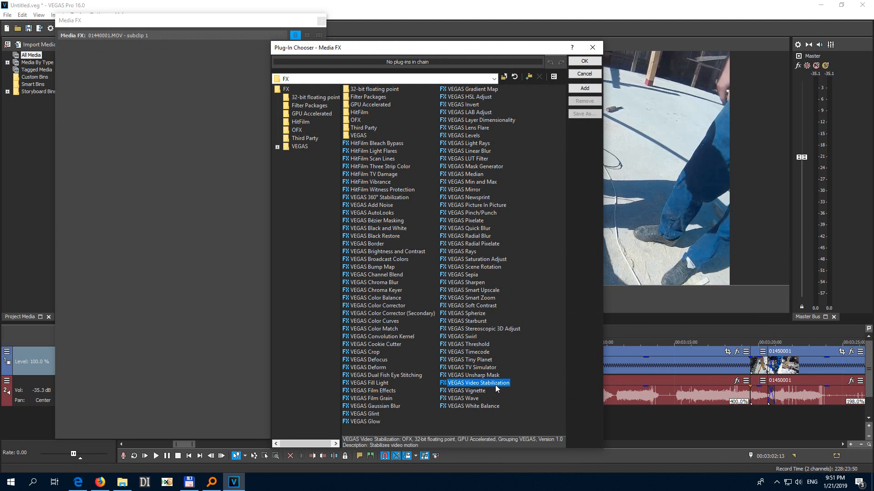
left_click(585, 89)
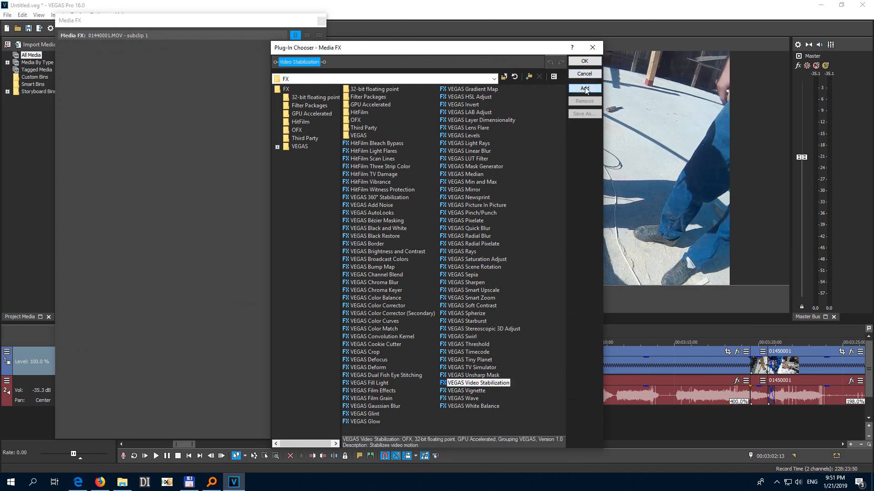
left_click(585, 61)
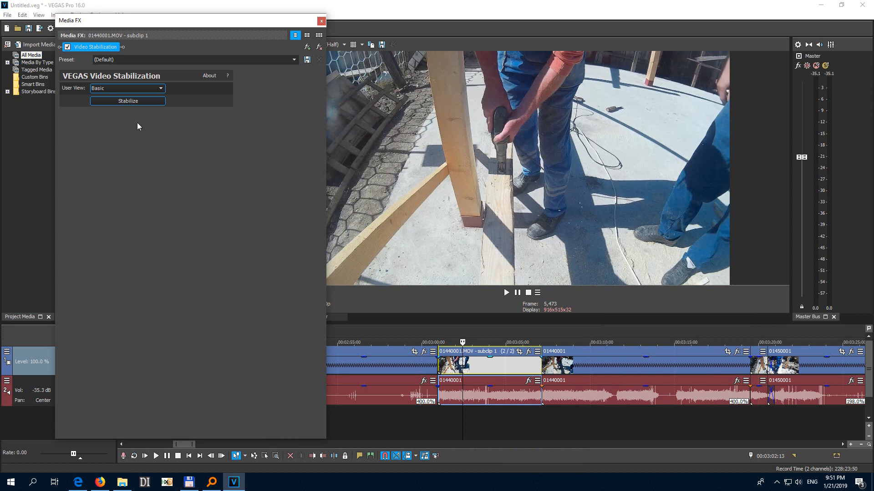
left_click(129, 102)
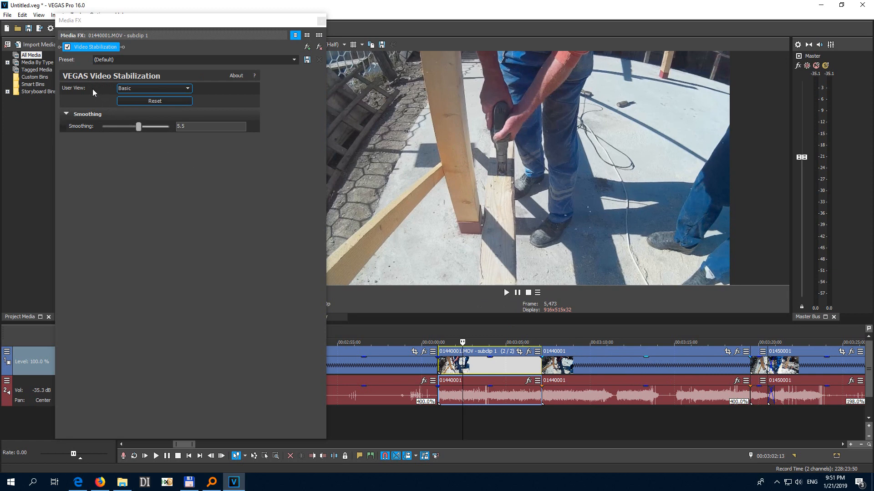
Play back the stabilized subclip to check the result, stop playback and close the Media FX window.
left_click(137, 89)
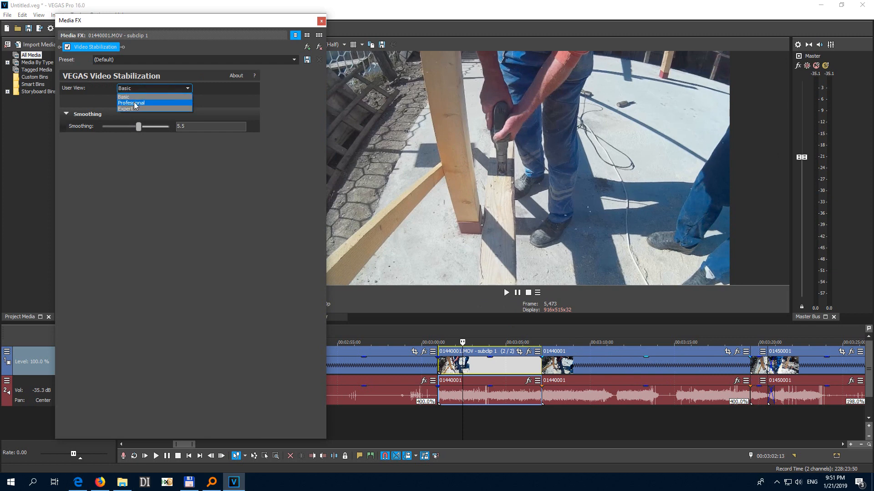
left_click(105, 100)
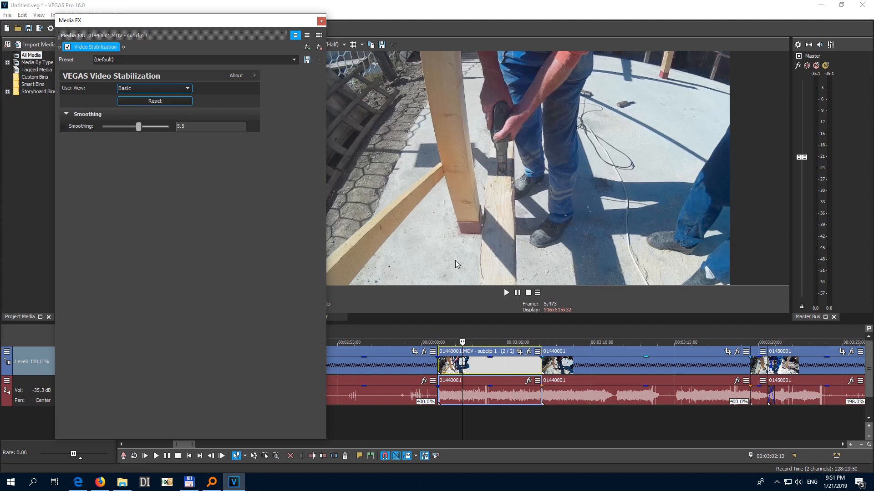
left_click(505, 292)
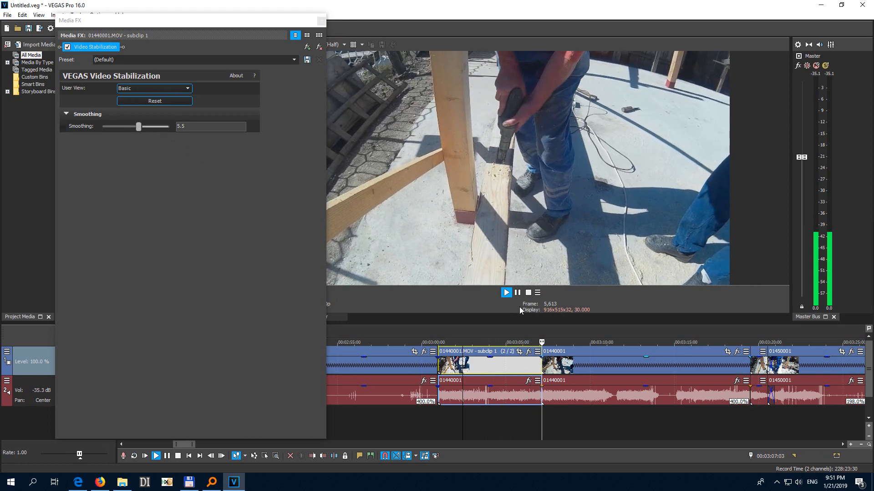
left_click(528, 292)
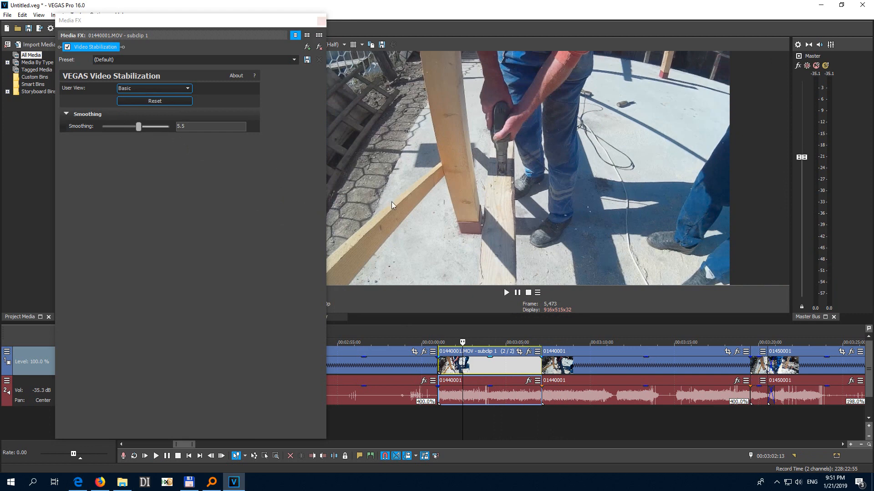
left_click(321, 22)
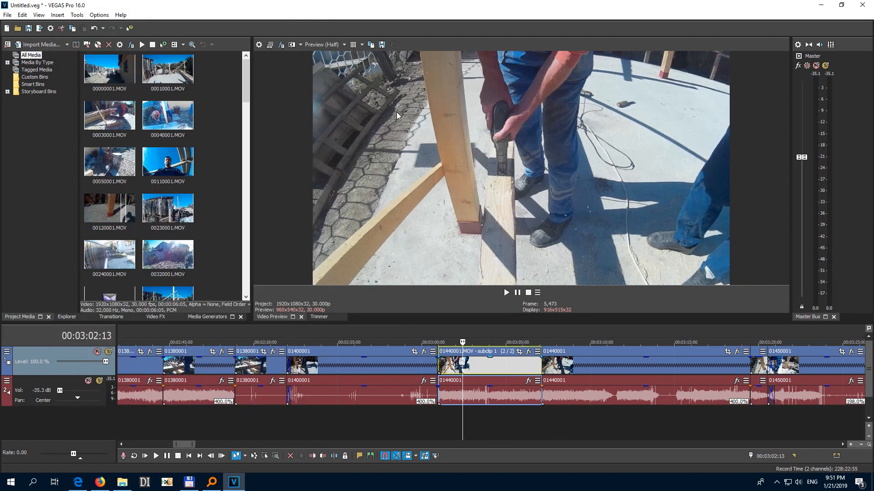
Reopen the subclip's media effects and switch the Video Stabilization user view to Professional.
right_click(484, 367)
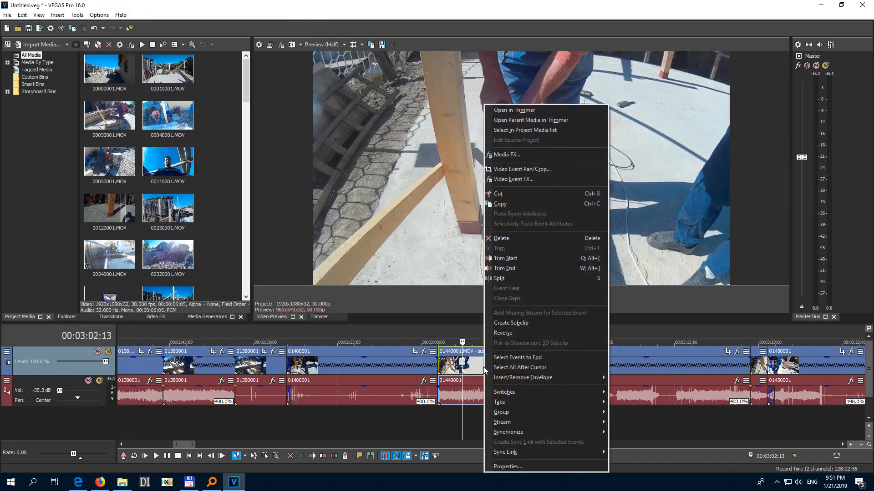
left_click(517, 157)
left_click(158, 89)
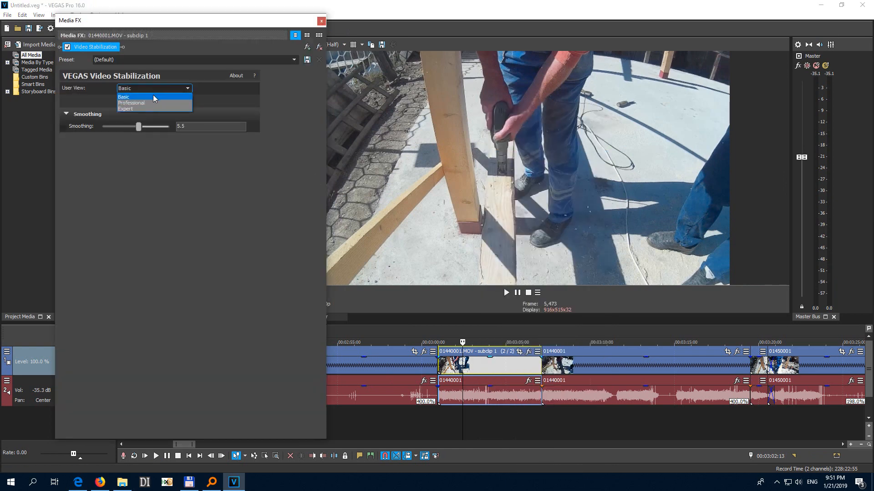
left_click(141, 103)
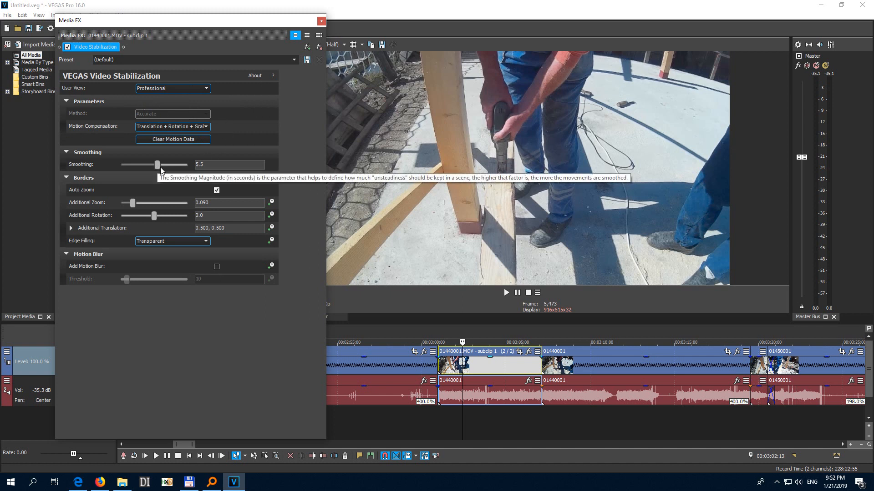
Set the stabilization Smoothing to 2.0.
left_click_drag(158, 170, 134, 169)
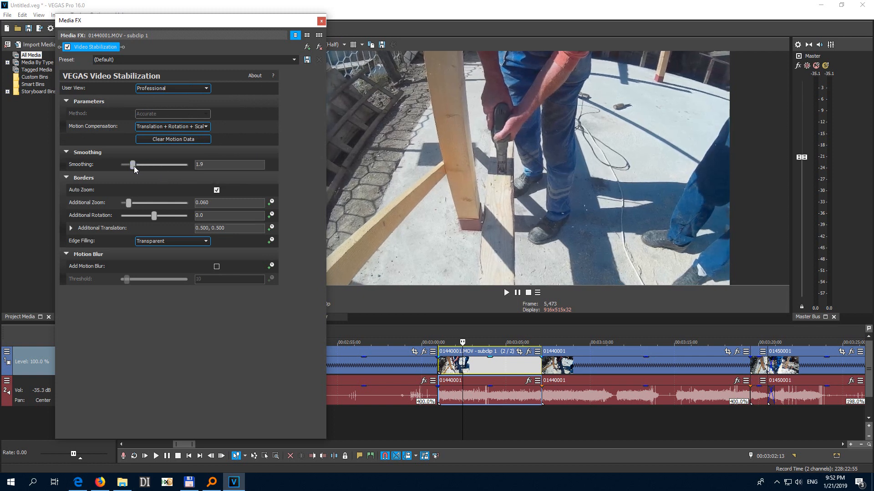
left_click_drag(133, 165, 132, 165)
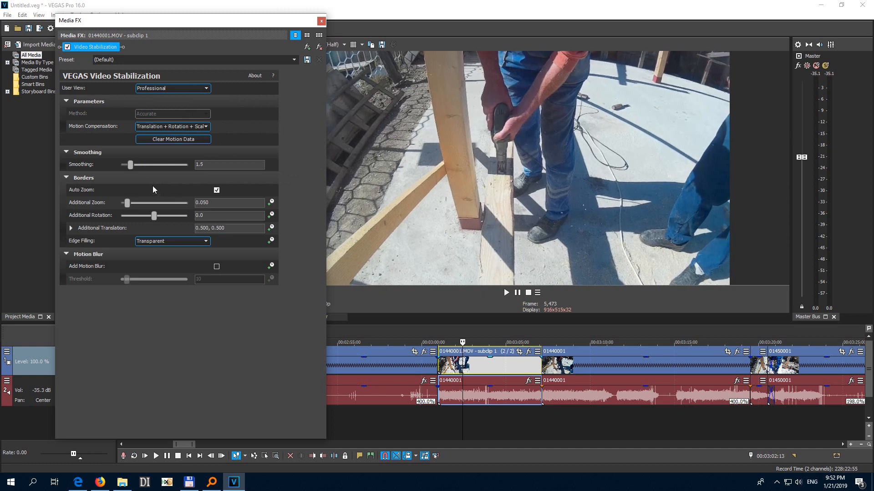
left_click(212, 164)
Turn off Auto Zoom for the stabilization borders and reduce Additional Zoom to 0.000.
left_click(214, 204)
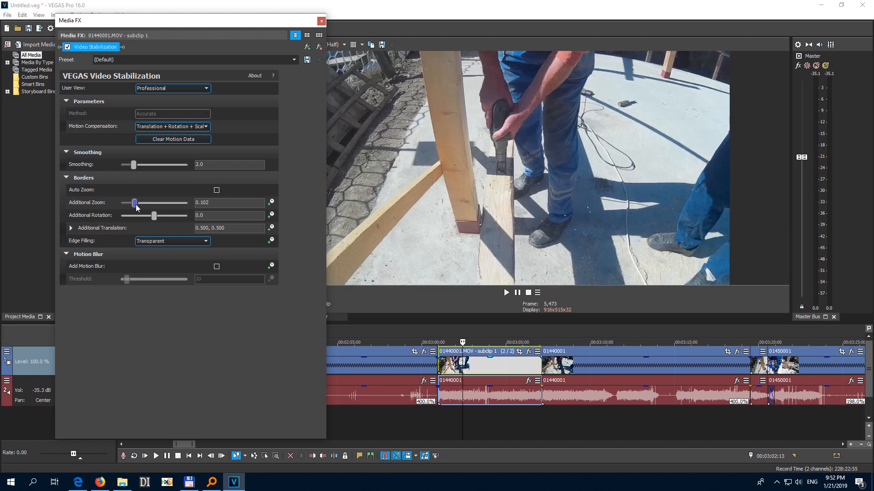
left_click_drag(136, 203, 126, 208)
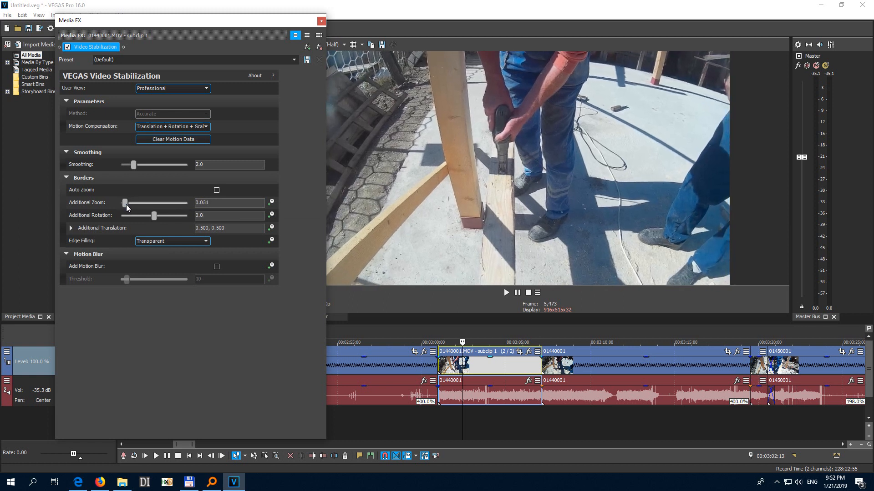
left_click_drag(127, 208, 119, 208)
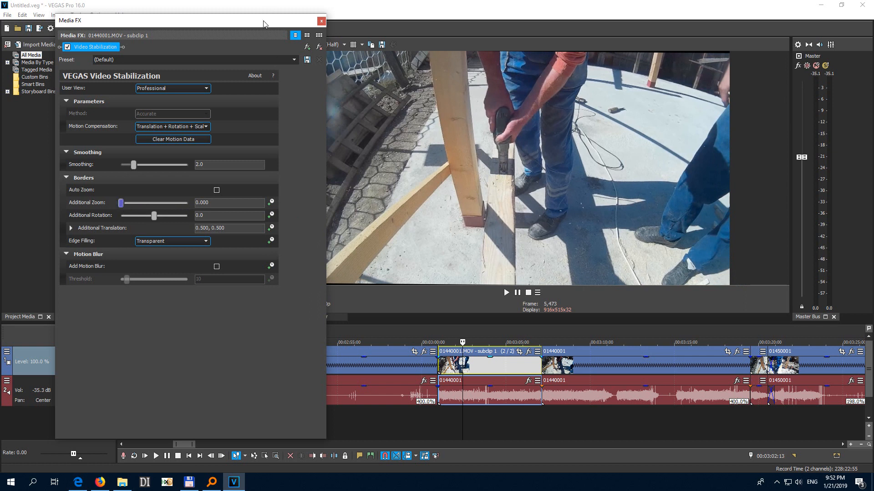
left_click_drag(274, 20, 247, 22)
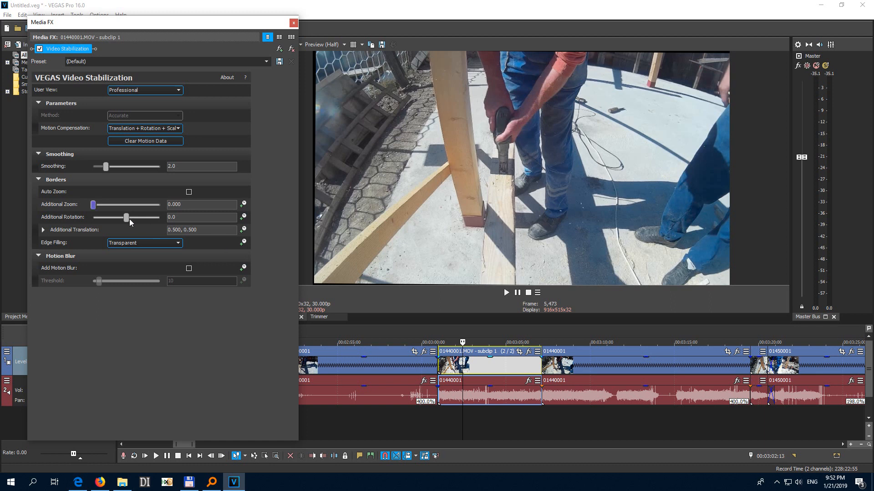
left_click_drag(93, 205, 102, 206)
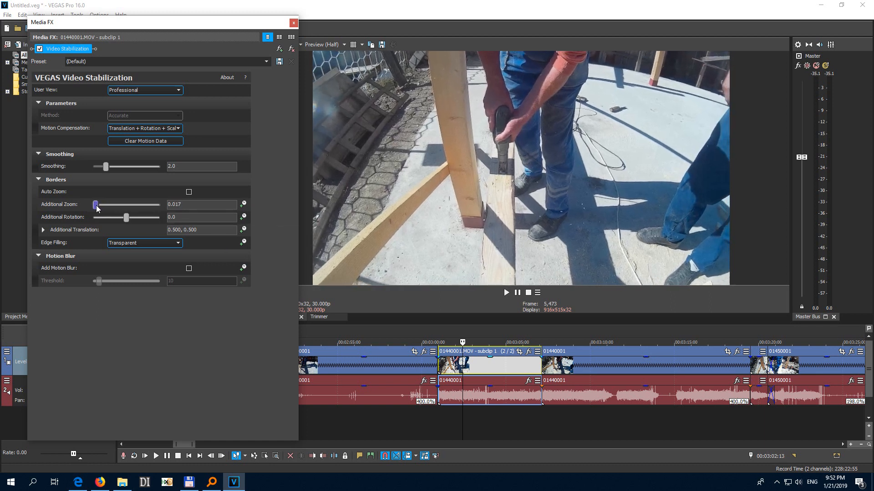
left_click_drag(103, 206, 93, 210)
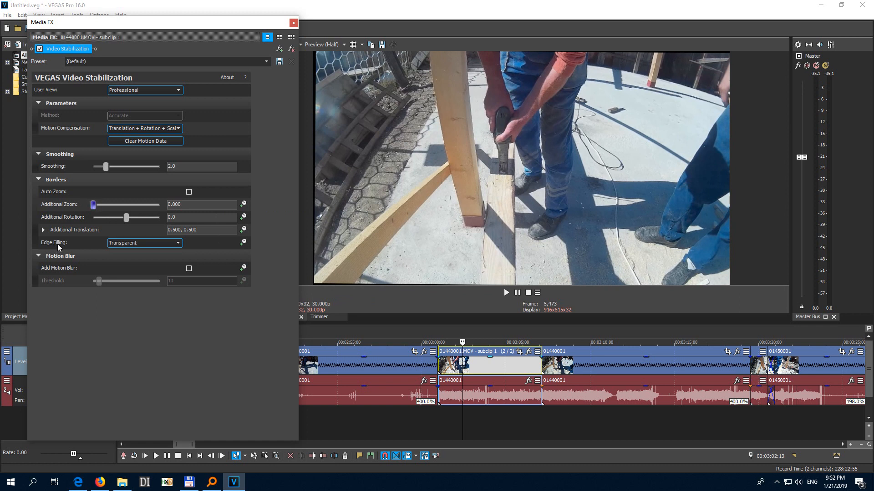
Try Mirror Padding as the stabilization edge filling and play back the subclip to inspect its borders.
left_click(130, 243)
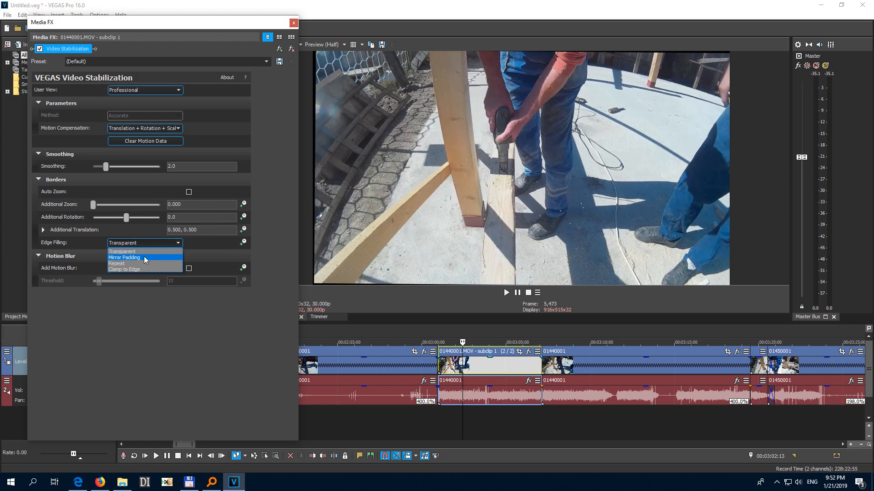
left_click(131, 258)
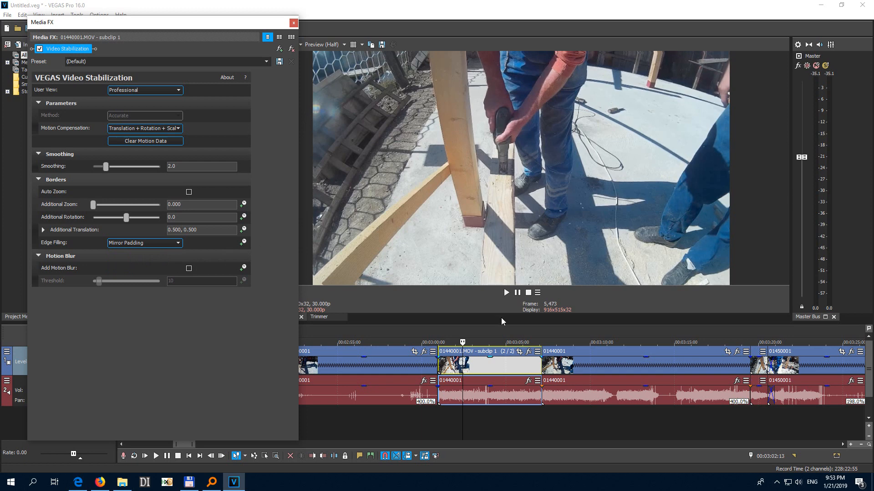
left_click(506, 293)
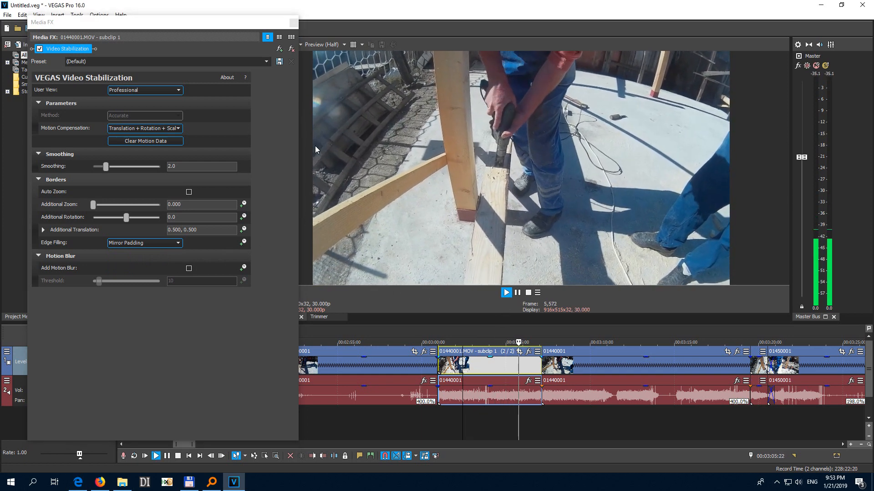
left_click(528, 292)
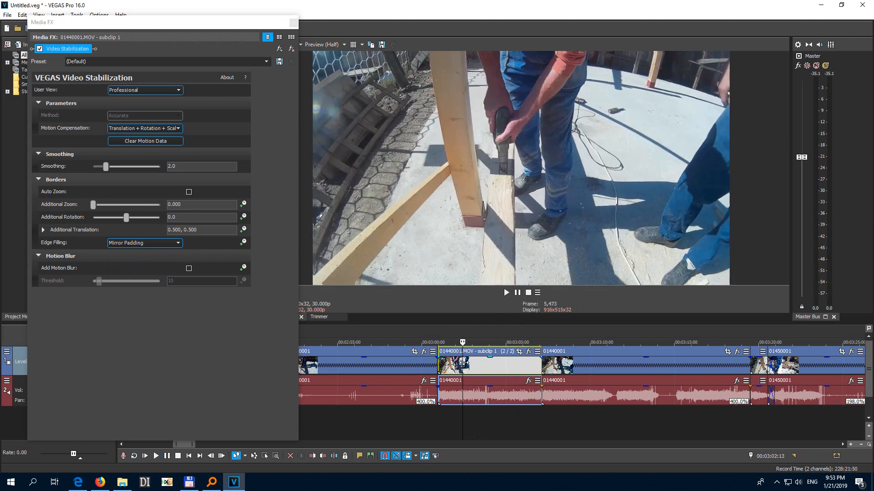
left_click(477, 363)
left_click(483, 363)
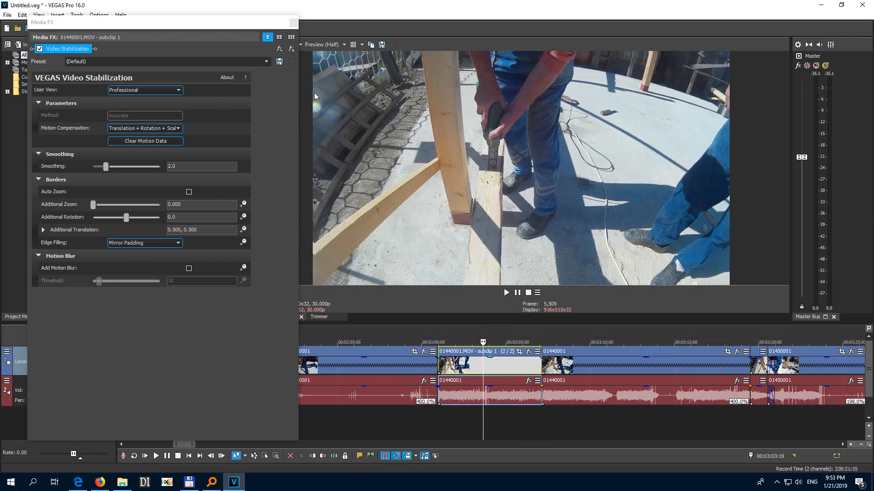
left_click(507, 292)
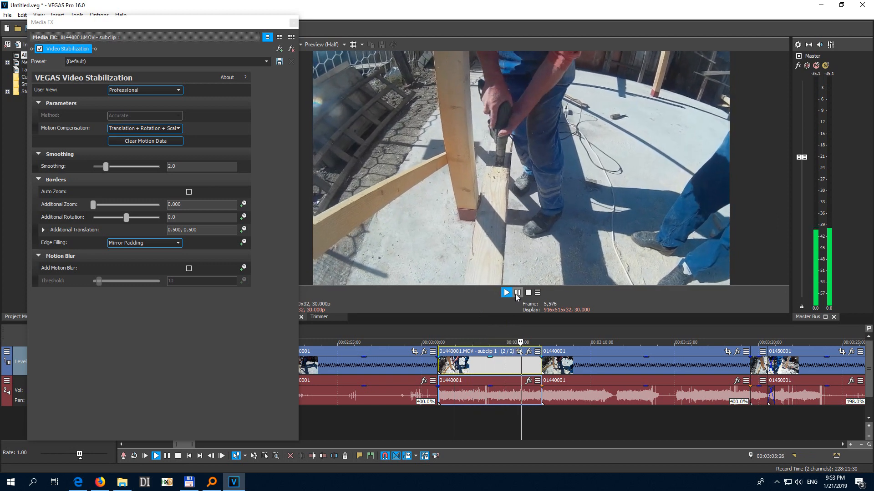
left_click(517, 293)
left_click(454, 340)
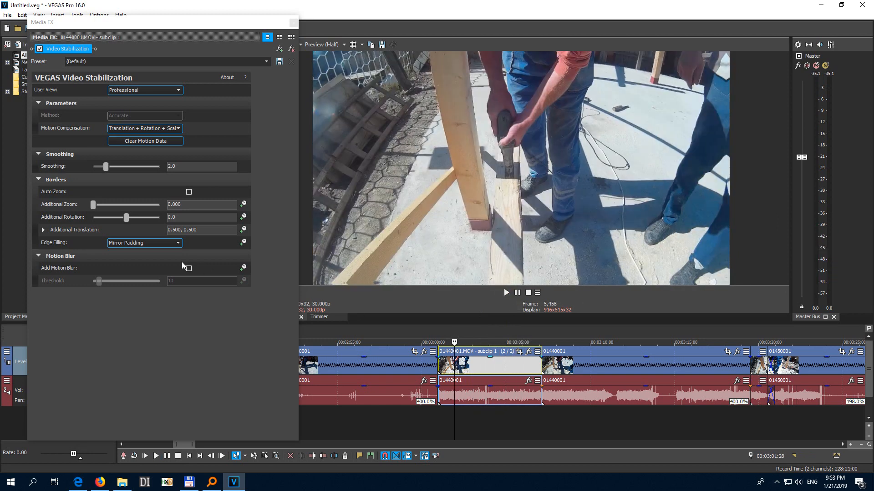
Try Repeat as the stabilization edge filling and preview the subclip's borders in playback.
left_click(155, 243)
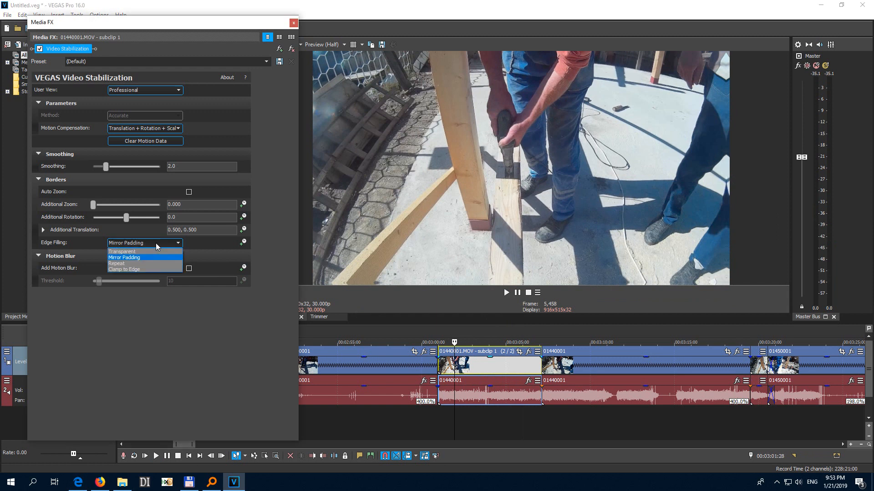
left_click(140, 264)
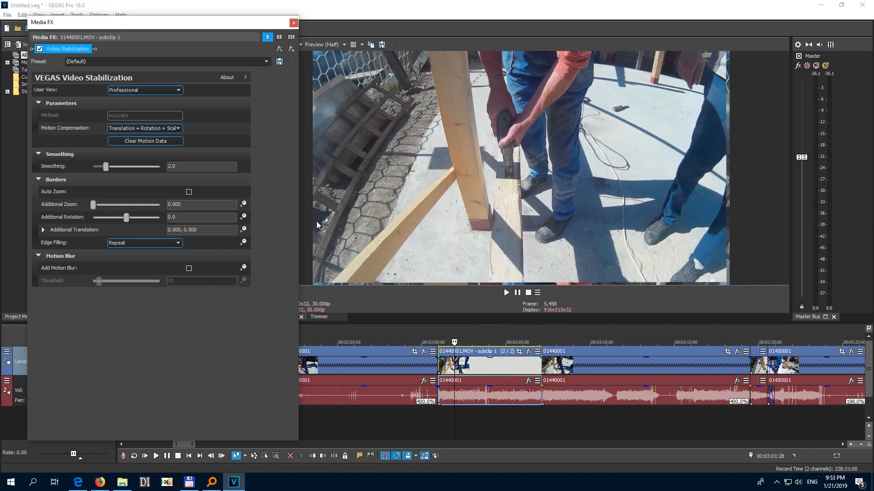
left_click(506, 293)
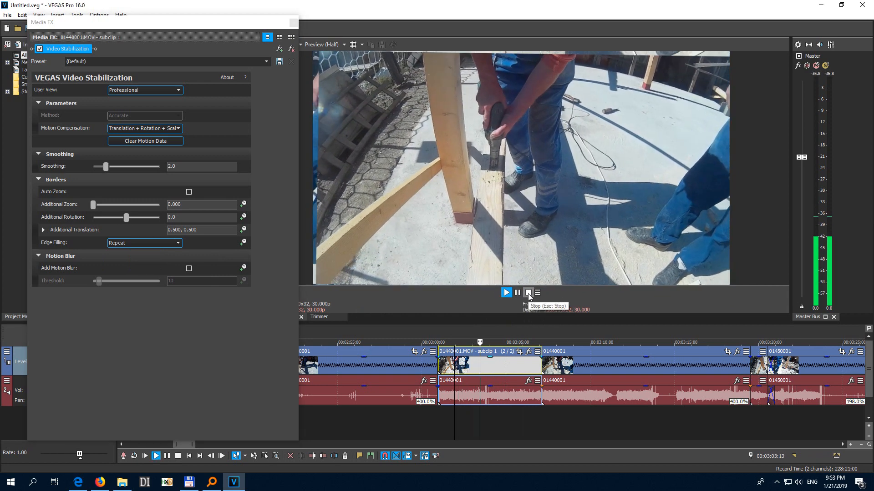
left_click(528, 292)
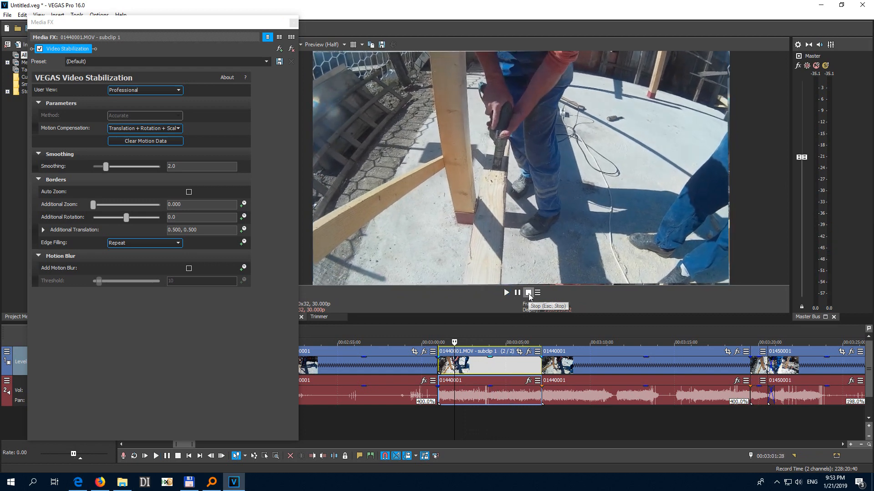
Set the stabilization Edge Filling to Clamp to Edge.
left_click(170, 244)
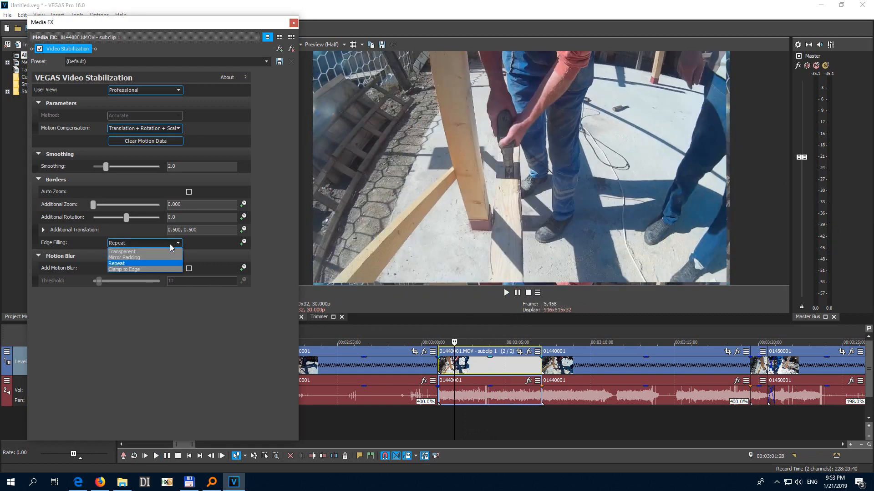
left_click(135, 269)
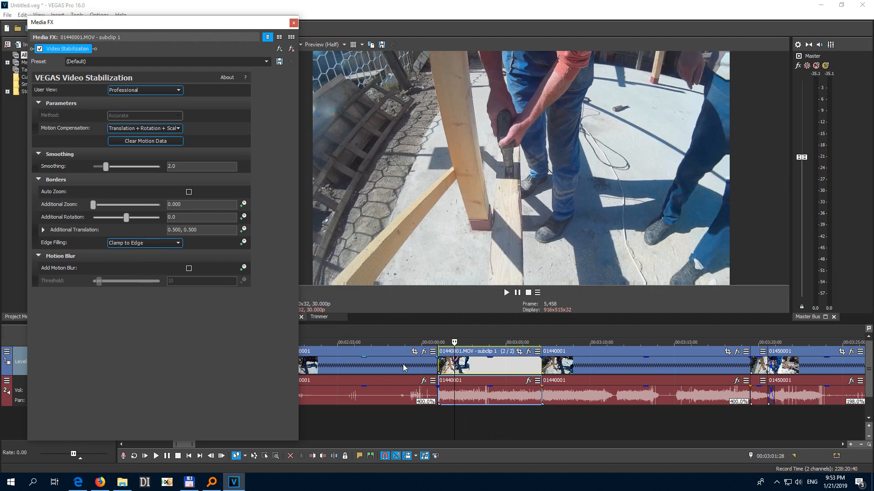
Play back the subclip to check the current edge filling, and set the stabilization Edge Filling to Mirror Padding.
left_click(506, 293)
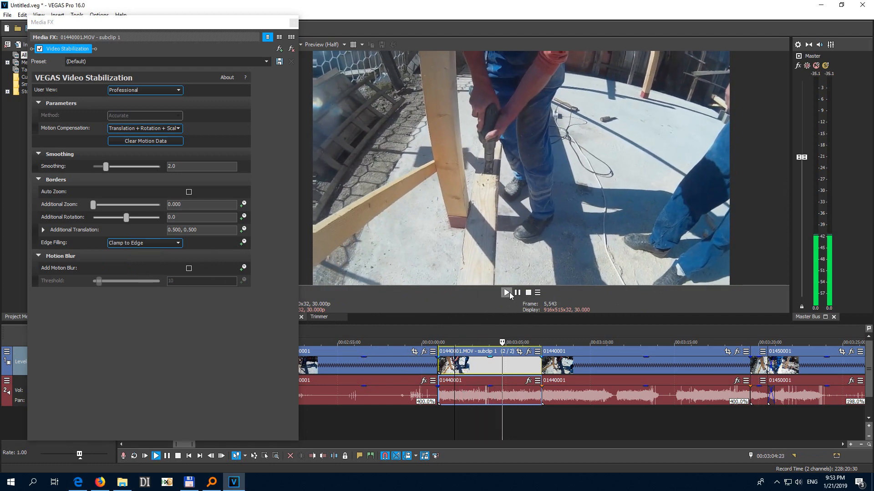
left_click(528, 293)
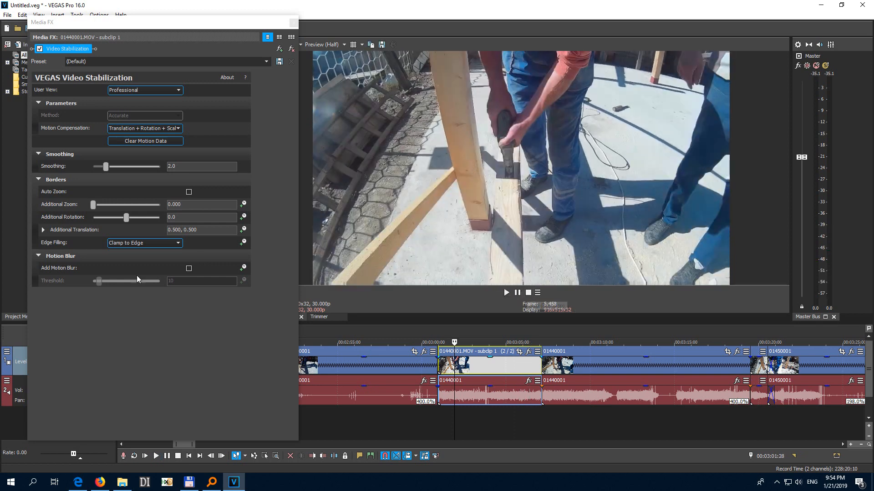
left_click(124, 244)
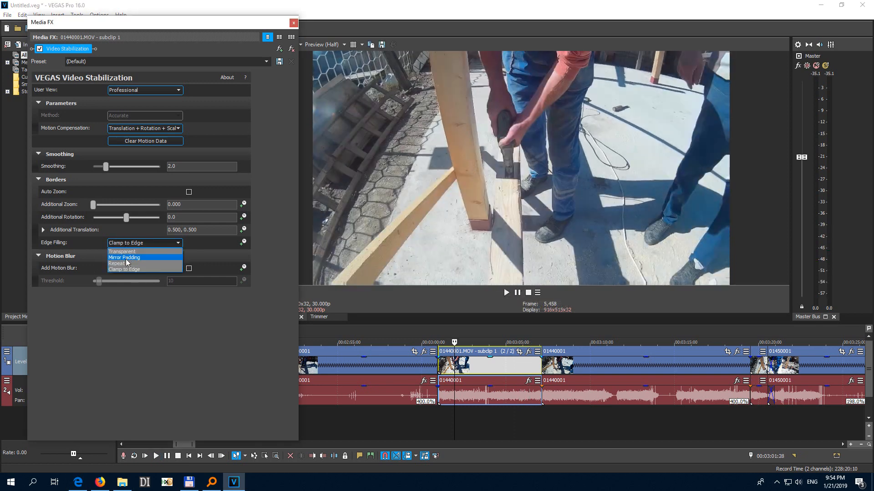
left_click(125, 258)
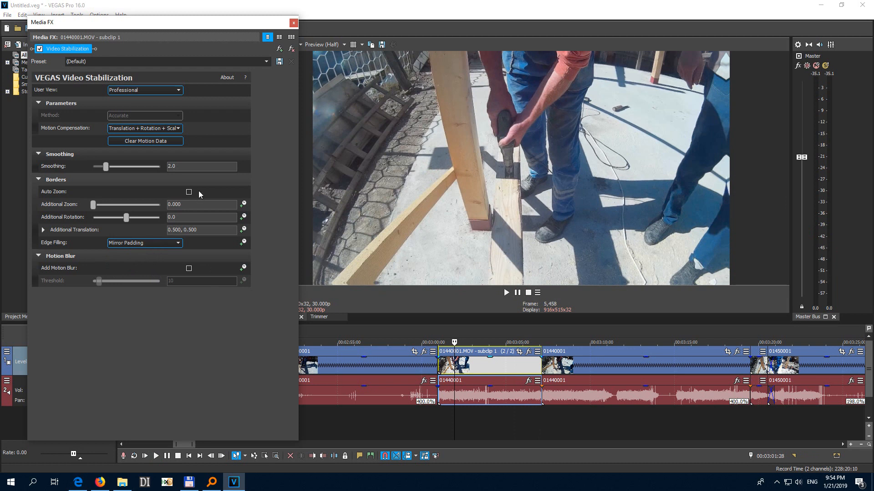
Set the stabilization's Motion Compensation to Translation and Smoothing to 10.0, and close the effect settings.
left_click(123, 128)
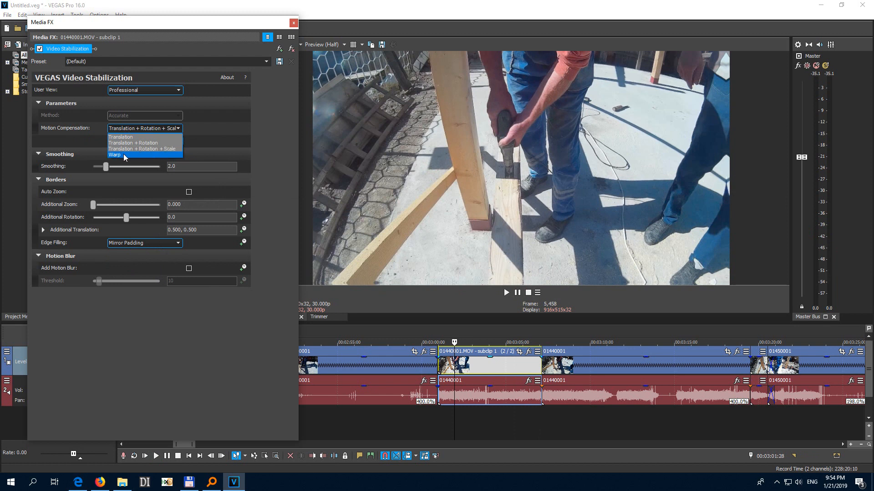
left_click(128, 141)
left_click_drag(105, 166, 160, 166)
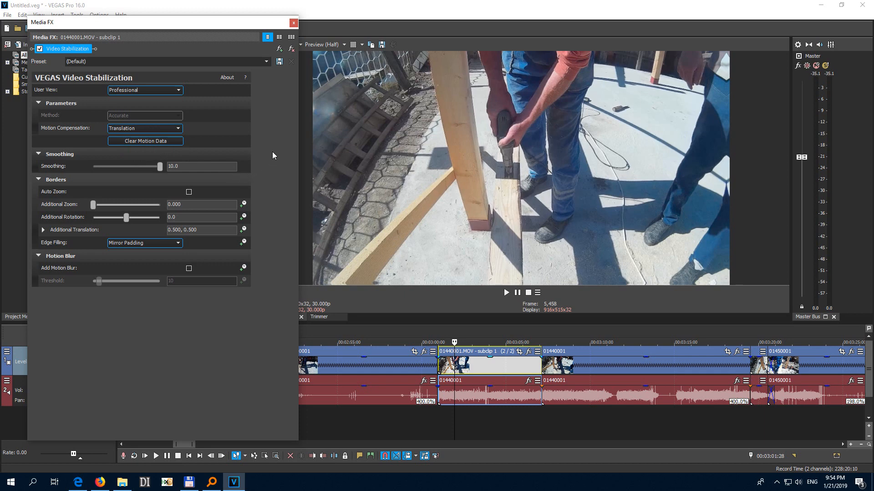
left_click(293, 23)
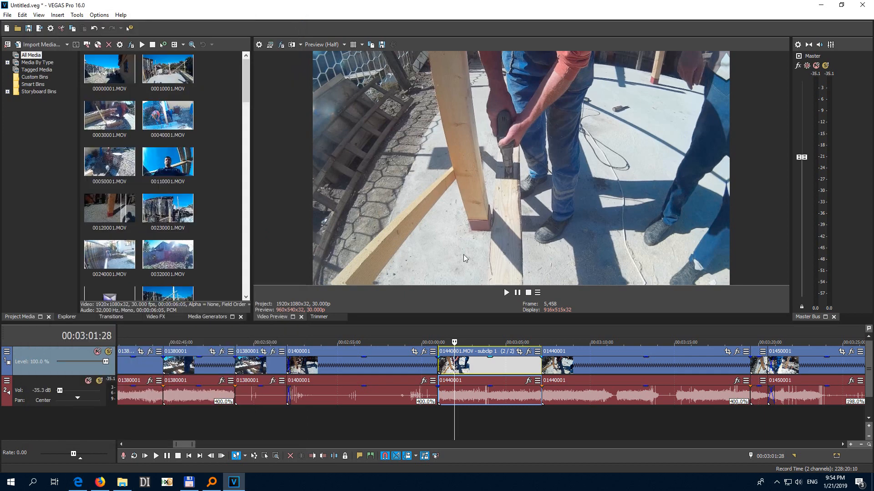
Play back the stabilized subclip on the timeline several times to examine its motion and borders.
left_click(506, 292)
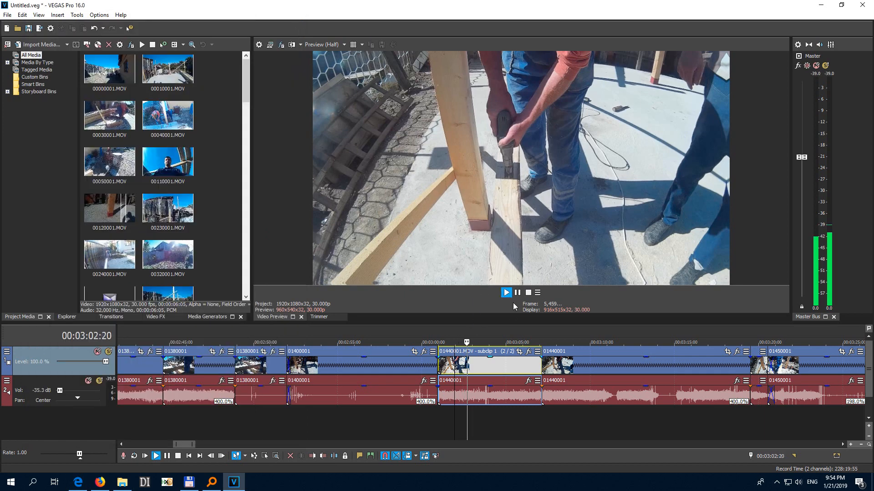
left_click(528, 293)
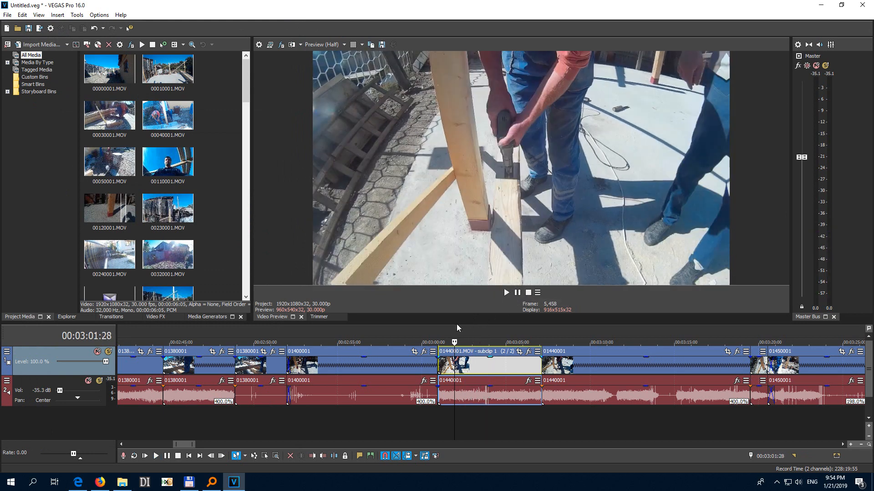
left_click(506, 292)
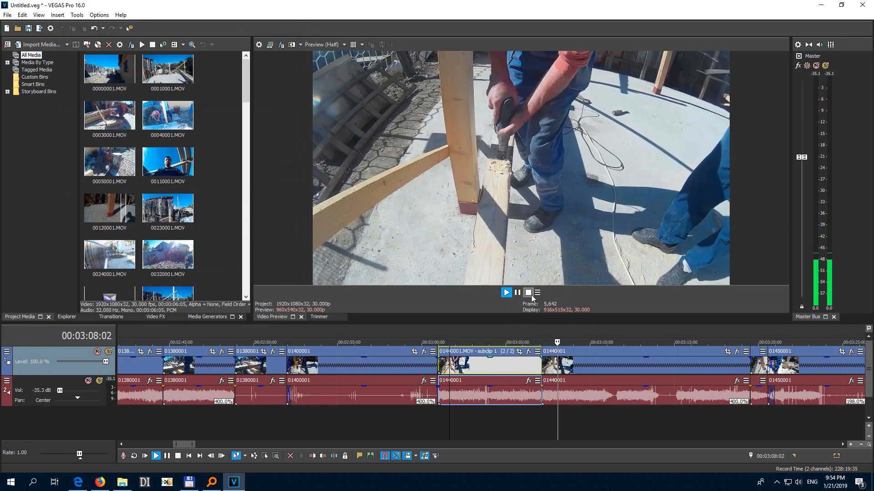
left_click(528, 292)
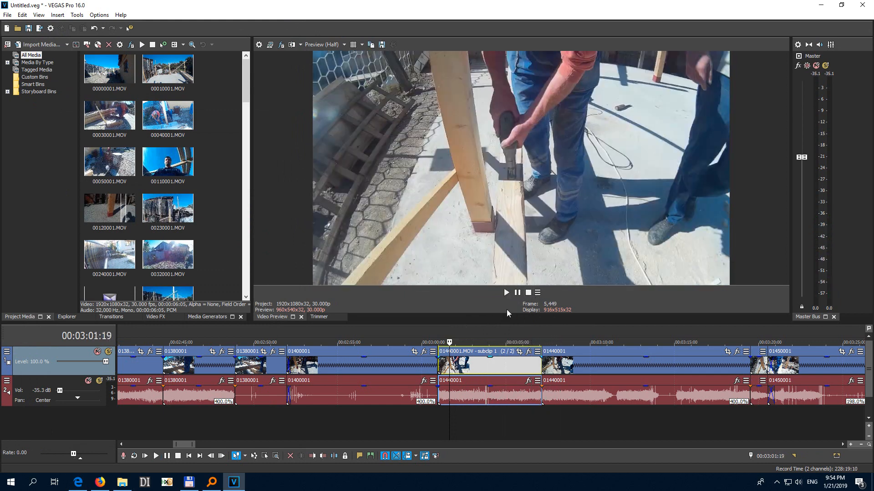
left_click(506, 292)
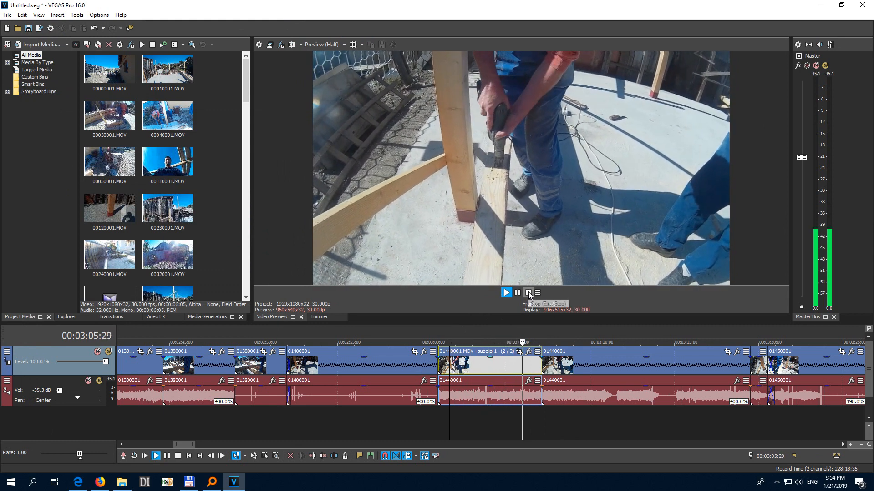
key("space")
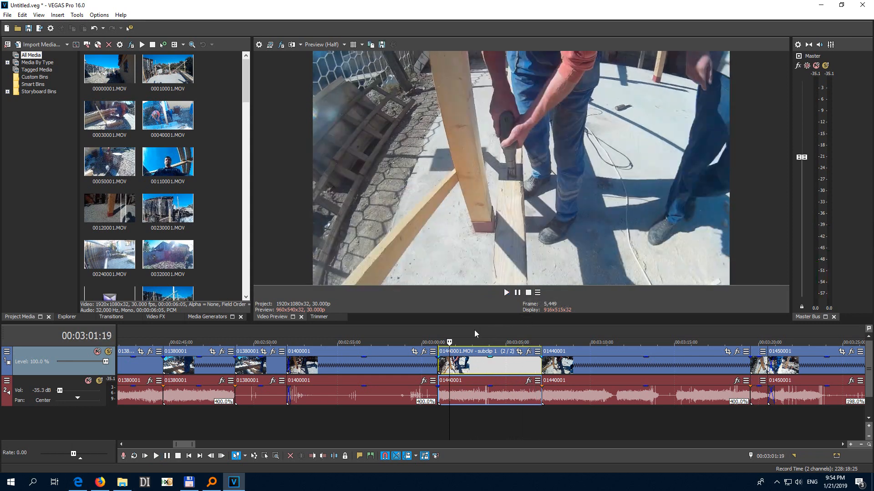